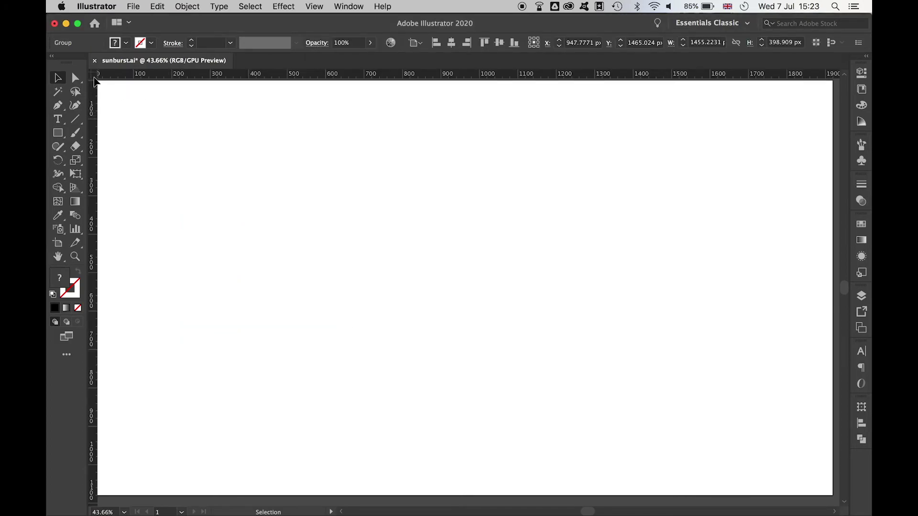
Step: Drag crossing horizontal and vertical guides to the artboard centre at X 960, Y 540 px
{"action": "left_click_drag", "start_coordinate": [95, 75], "coordinate": [463, 287]}
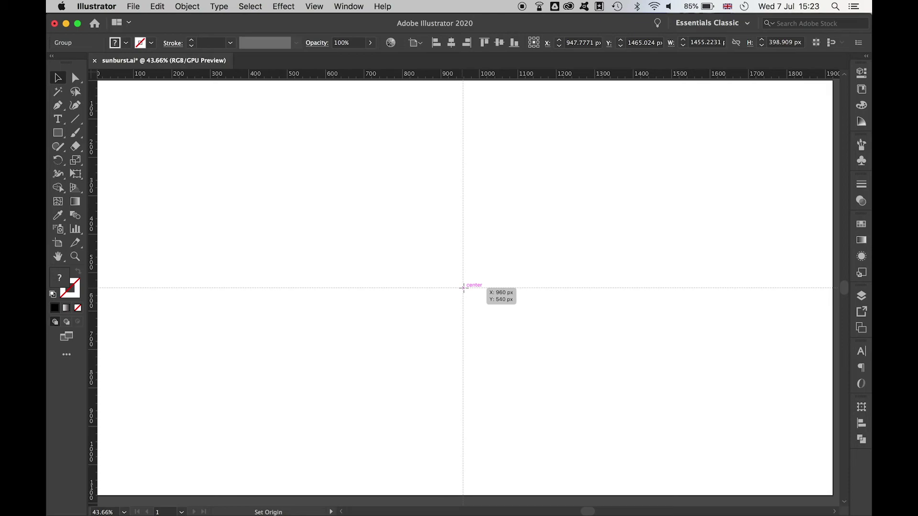
{"action": "left_click_drag", "start_coordinate": [464, 288], "coordinate": [463, 288]}
Step: With the Pen tool, draw an unfilled, black-stroked vertical line from the guide crossing to the artboard's top edge
{"action": "left_click", "coordinate": [56, 105]}
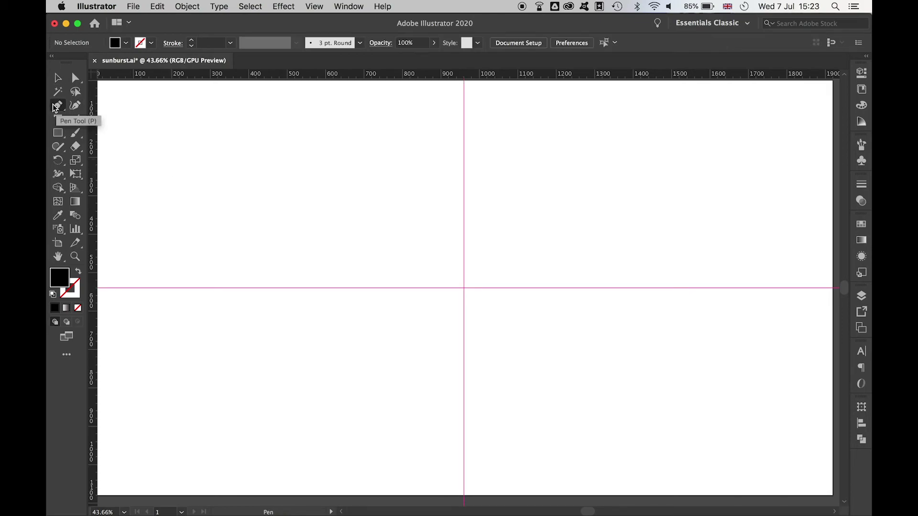
{"action": "left_click", "coordinate": [79, 272]}
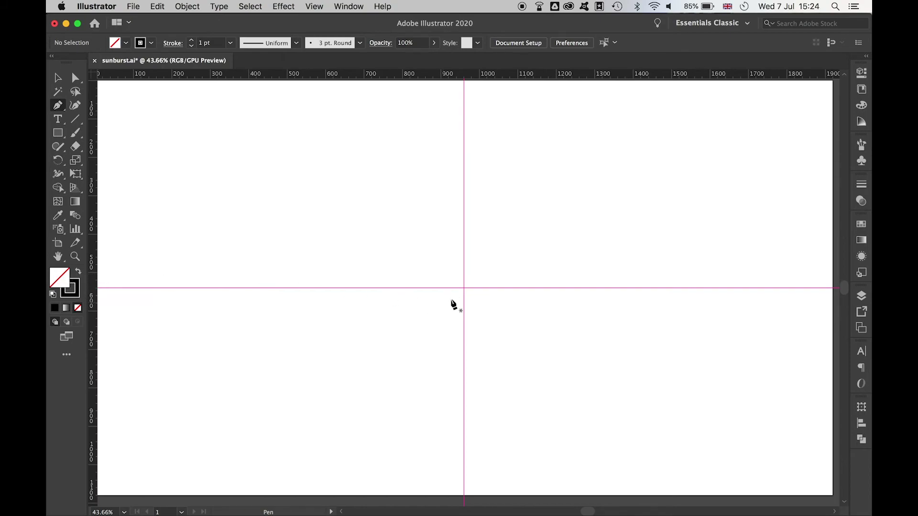
{"action": "left_click_drag", "start_coordinate": [464, 288], "coordinate": [461, 201]}
{"action": "left_click", "coordinate": [464, 86]}
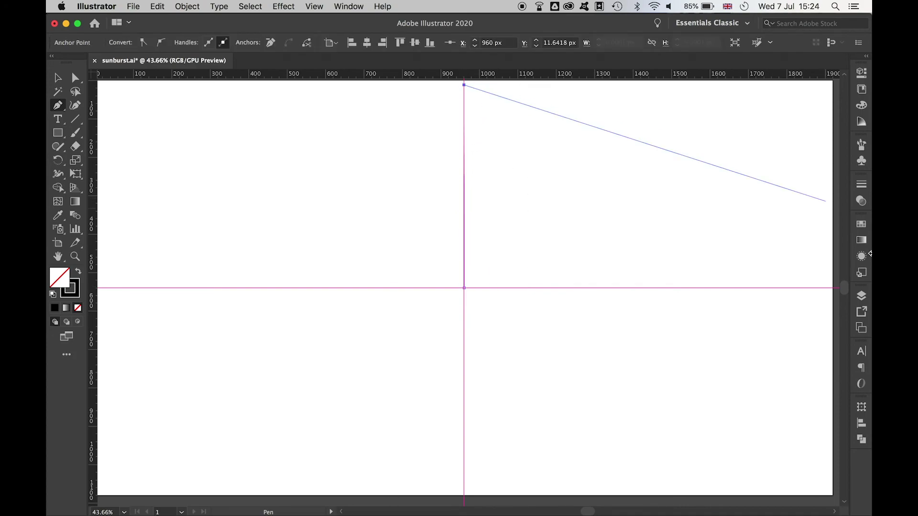
{"action": "left_click", "coordinate": [860, 185]}
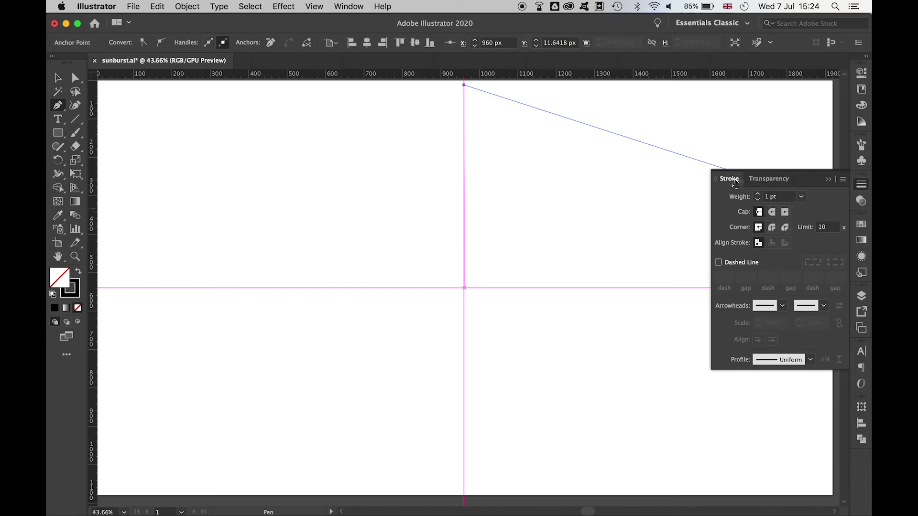
Step: Give the line a 50 pt stroke with the wedge width profile, flipped so it is wide at the top
{"action": "left_click", "coordinate": [349, 6]}
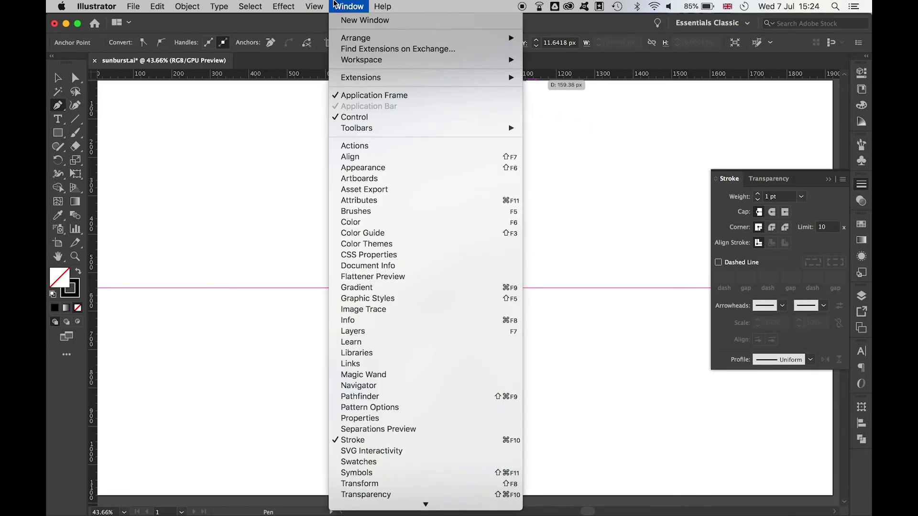
{"action": "key", "text": "Escape"}
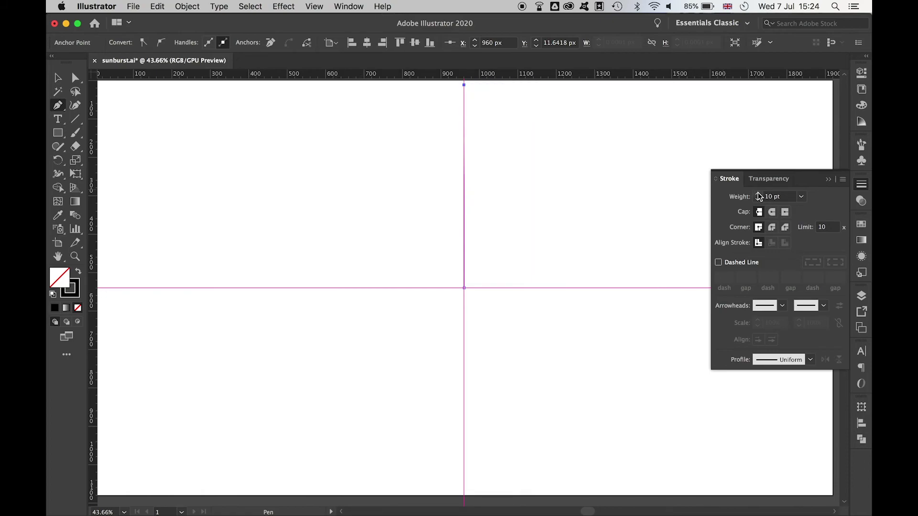
{"action": "left_click_drag", "start_coordinate": [759, 194], "coordinate": [758, 194]}
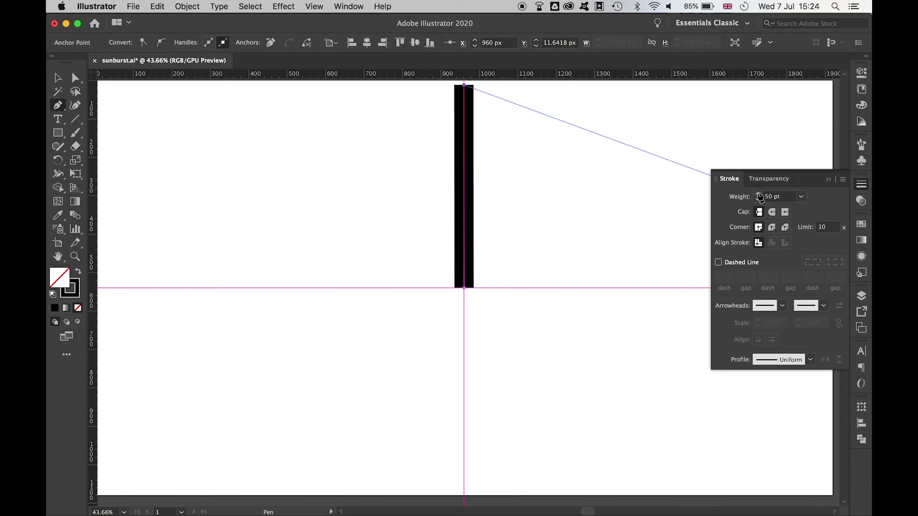
{"action": "left_click", "coordinate": [810, 360]}
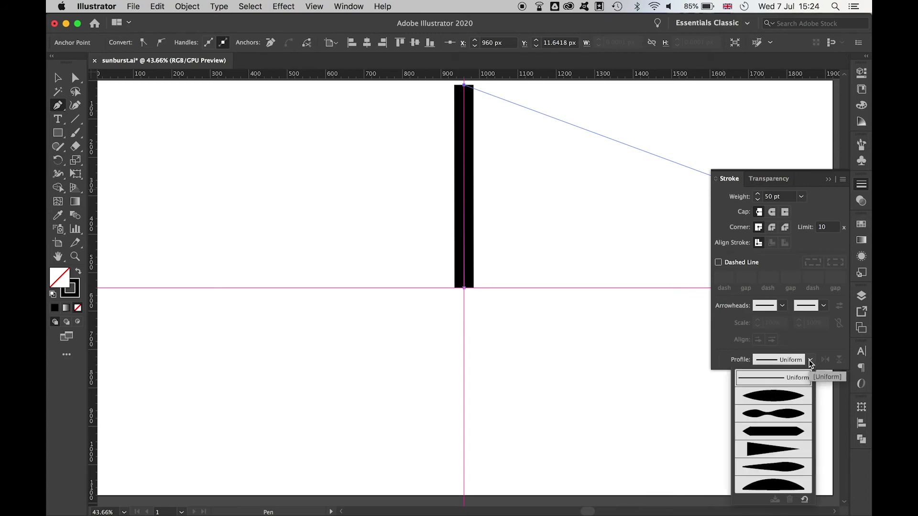
{"action": "left_click", "coordinate": [772, 449]}
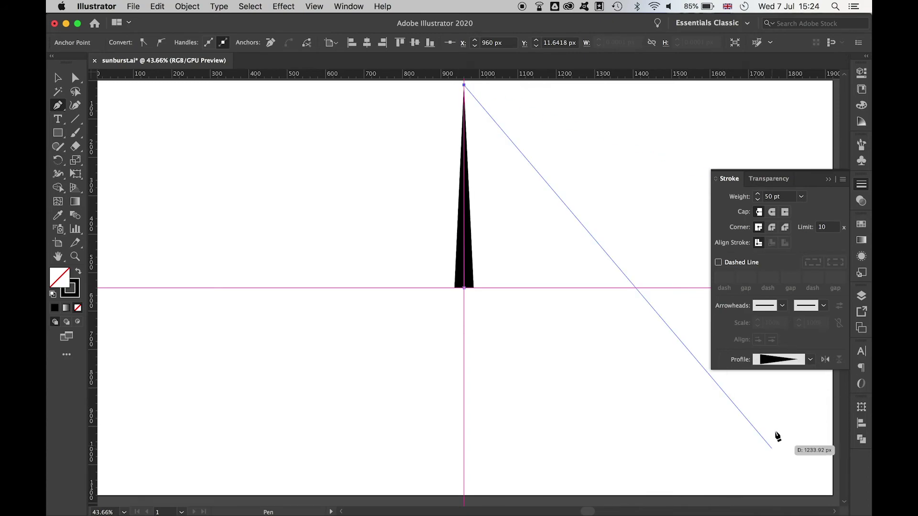
{"action": "left_click", "coordinate": [825, 362]}
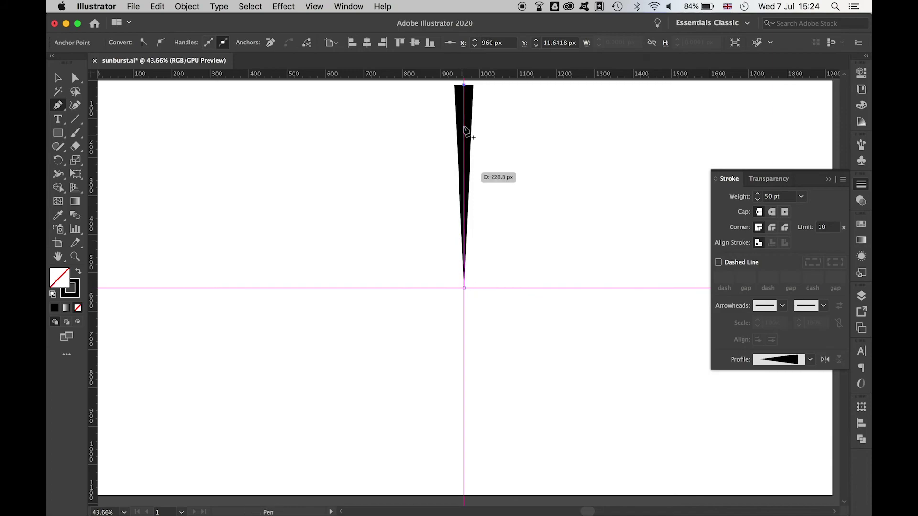
{"action": "key", "text": "super"}
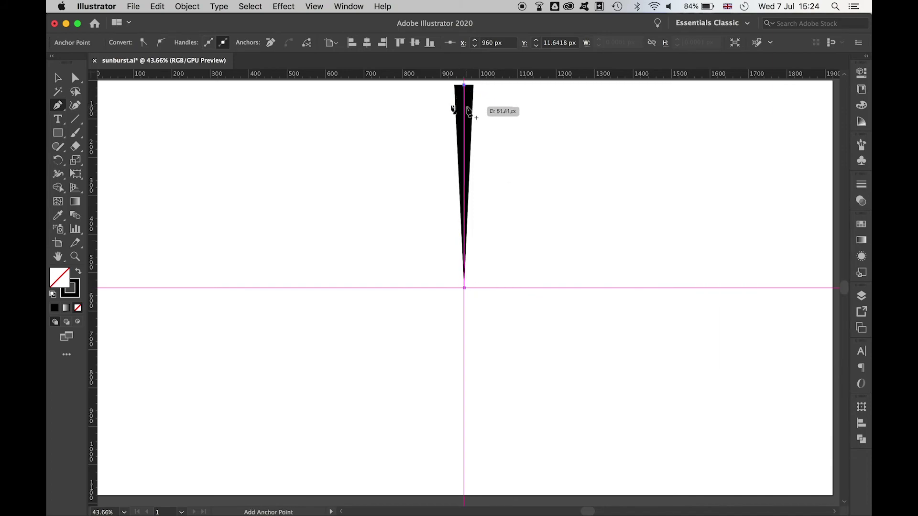
Step: Select the spike and open the Rotate dialog with the pivot at the spike's point on the guide crossing
{"action": "left_click_drag", "start_coordinate": [455, 109], "coordinate": [409, 94]}
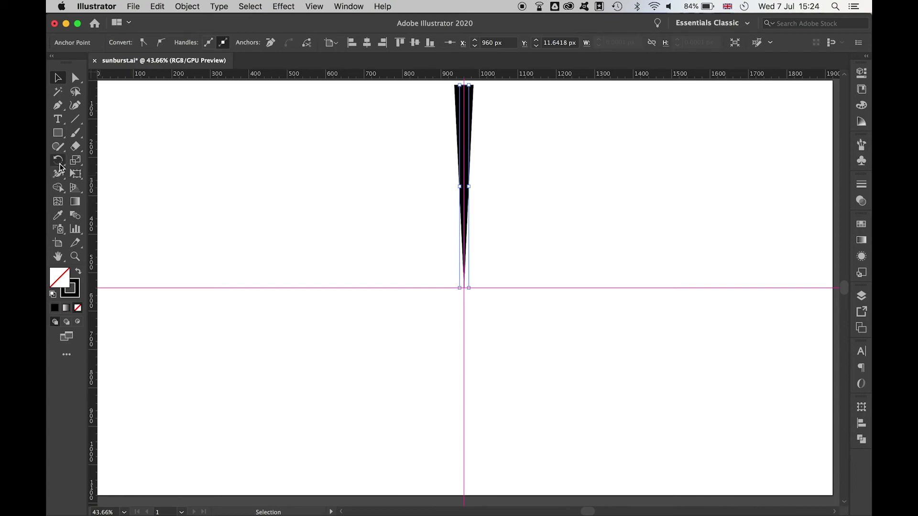
{"action": "left_click", "coordinate": [59, 164]}
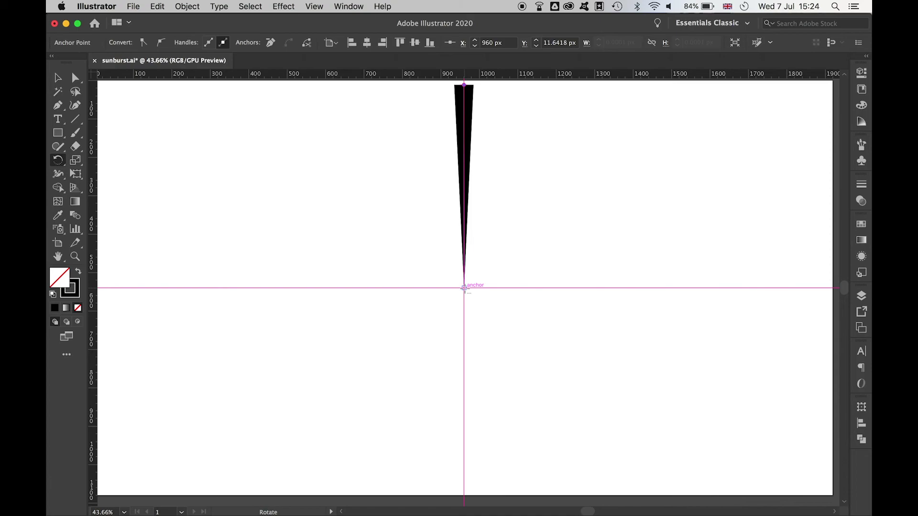
{"action": "left_click", "coordinate": [464, 288], "text": "alt"}
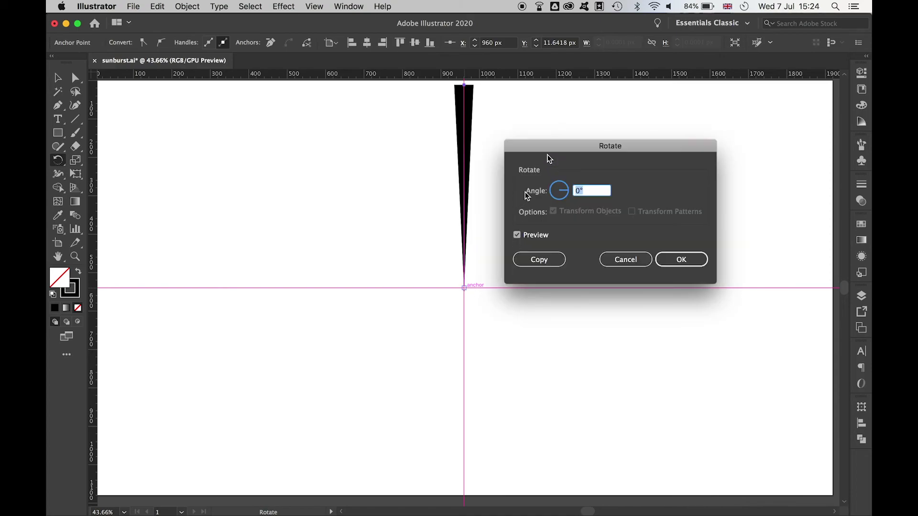
Step: Make a copy of the spike rotated by 360/30 (12°) around the centre pivot
{"action": "left_click_drag", "start_coordinate": [543, 147], "coordinate": [572, 122]}
{"action": "type", "text": "3"}
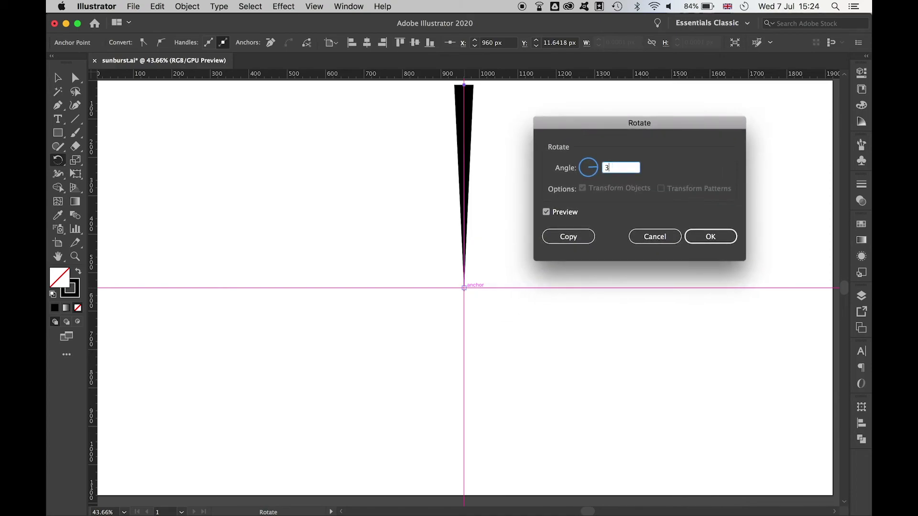
{"action": "type", "text": "60/30"}
{"action": "key", "text": "Tab"}
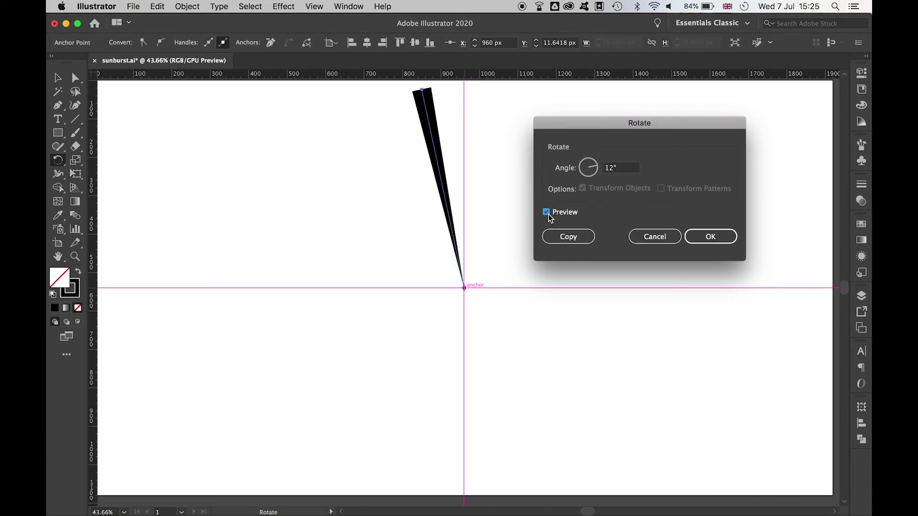
{"action": "left_click", "coordinate": [549, 216]}
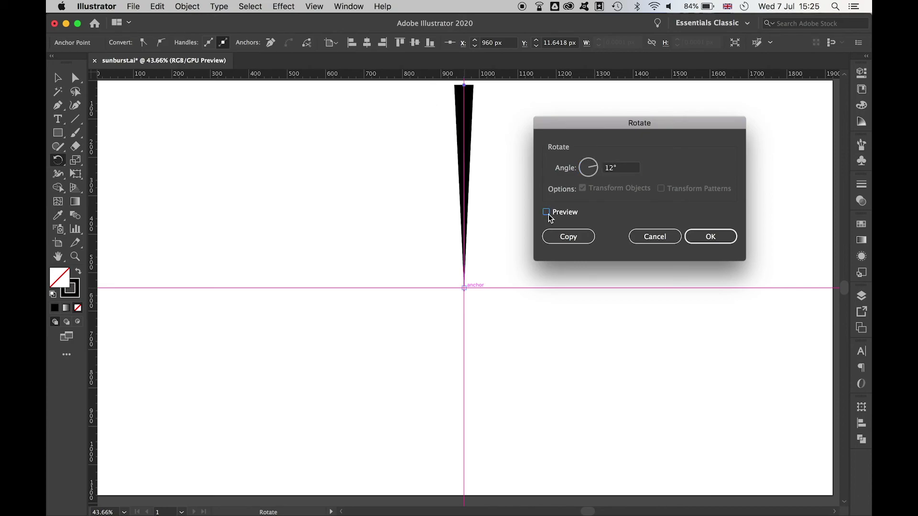
{"action": "left_click", "coordinate": [568, 242]}
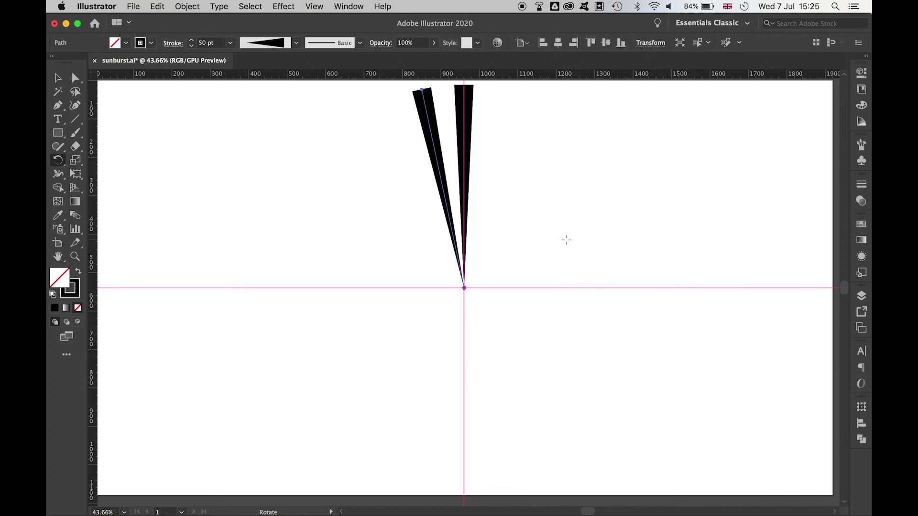
Step: Repeat the 12° rotated copy with Transform Again until 30 rays close the circle
{"action": "key", "text": "super+d"}
{"action": "key", "text": "super+d"}
{"action": "key", "text": "super+d"}
{"action": "key", "text": "super+d"}
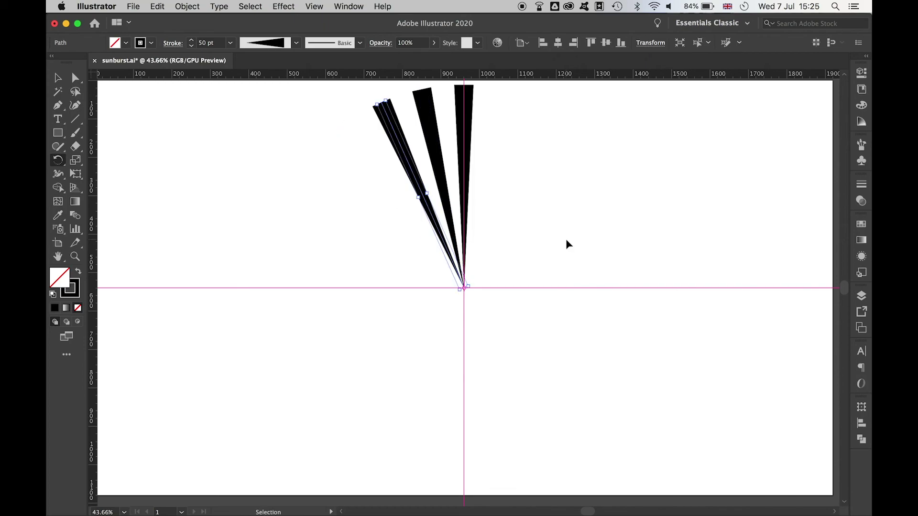
{"action": "key", "text": "super+d"}
{"action": "key", "text": "super+d"}
{"action": "key", "text": "super+d"}
{"action": "key", "text": "super+d"}
{"action": "key", "text": "super+d"}
{"action": "key", "text": "super+d"}
{"action": "key", "text": "super+d"}
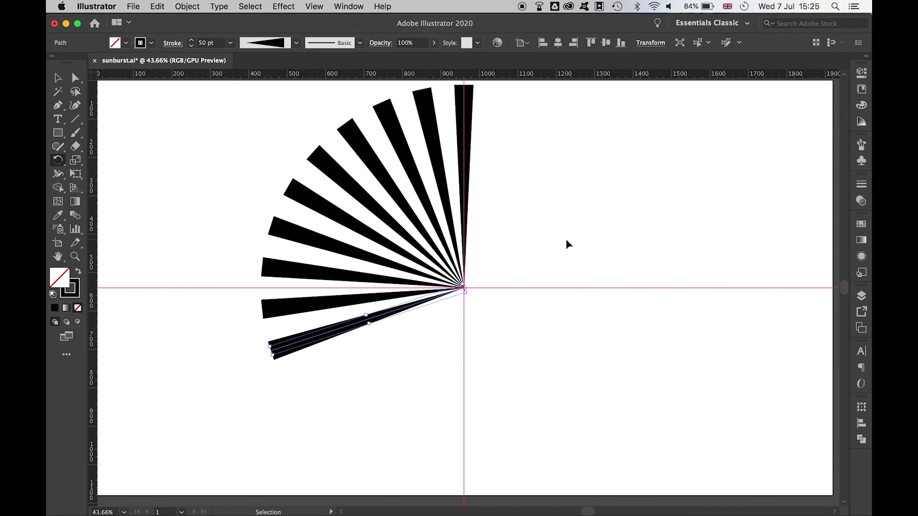
{"action": "key", "text": "super+d"}
{"action": "key", "text": "super+d"}
{"action": "key", "text": "super+d"}
{"action": "key", "text": "super+d"}
{"action": "key", "text": "super+d"}
{"action": "key", "text": "super+d"}
{"action": "key", "text": "super+d"}
{"action": "key", "text": "super+d"}
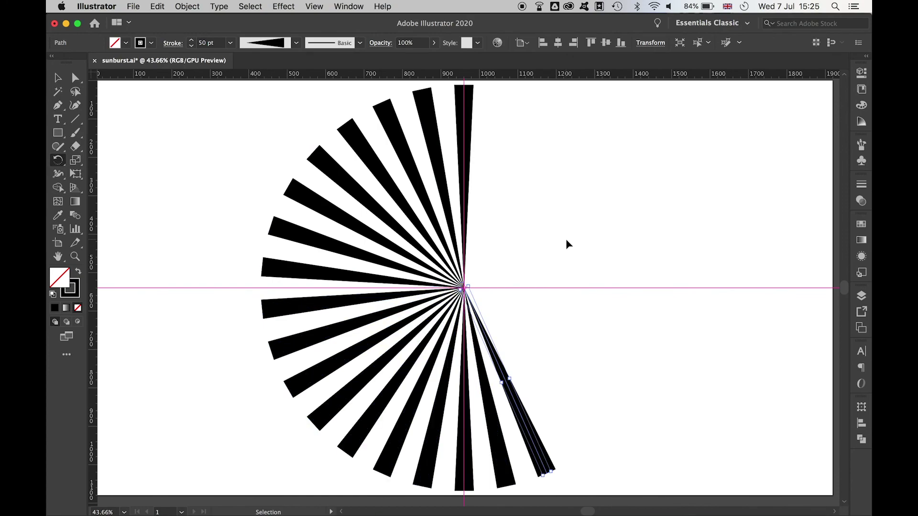
{"action": "key", "text": "super+d"}
{"action": "key", "text": "super+d"}
{"action": "key", "text": "super+d"}
{"action": "key", "text": "super+d"}
{"action": "key", "text": "super+d"}
{"action": "key", "text": "super+d"}
{"action": "key", "text": "super+d"}
{"action": "key", "text": "super+d"}
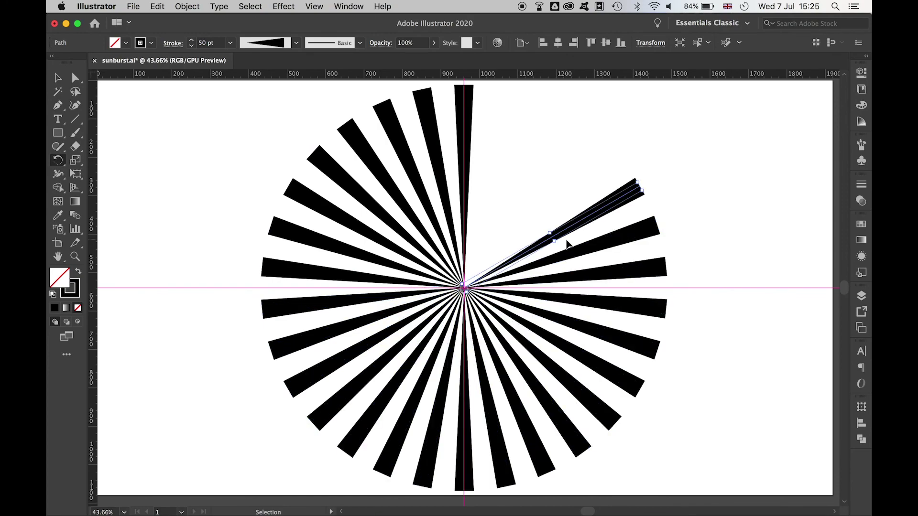
{"action": "key", "text": "super+d"}
{"action": "key", "text": "super+d"}
Step: Deselect the rays and fit the whole artboard in the window
{"action": "key", "text": "v"}
{"action": "left_click", "coordinate": [219, 143]}
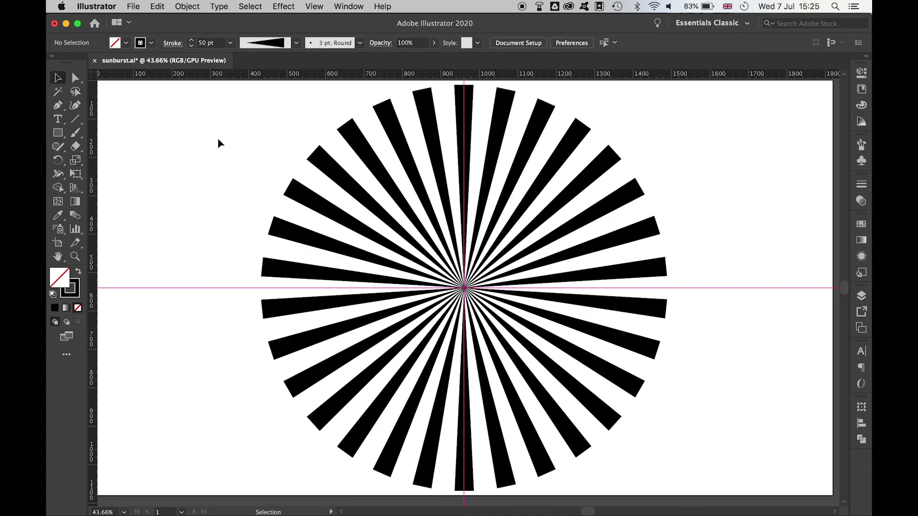
{"action": "key", "text": "super+0"}
{"action": "key", "text": "a"}
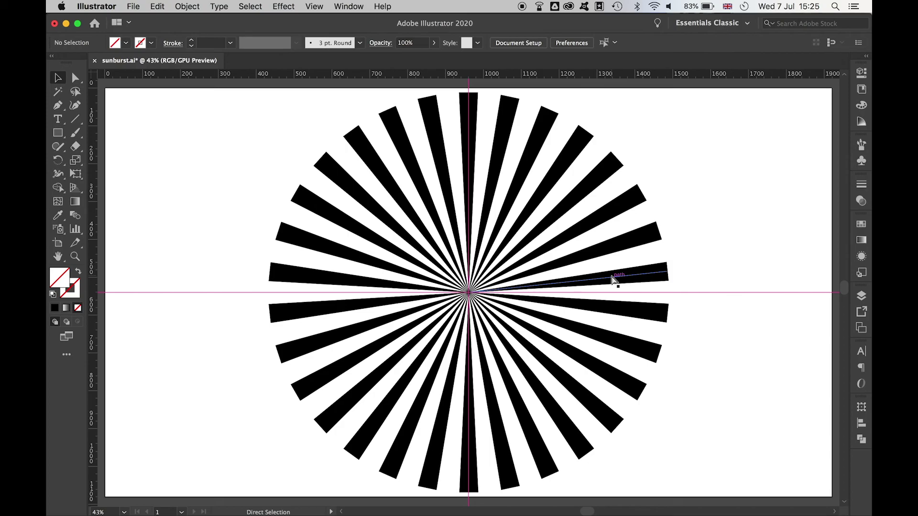
Step: Scale the 30-ray sunburst up about its centre to about 1829 px, past the artboard edges
{"action": "key", "text": "super+minus"}
{"action": "key", "text": "super+minus"}
{"action": "key", "text": "v"}
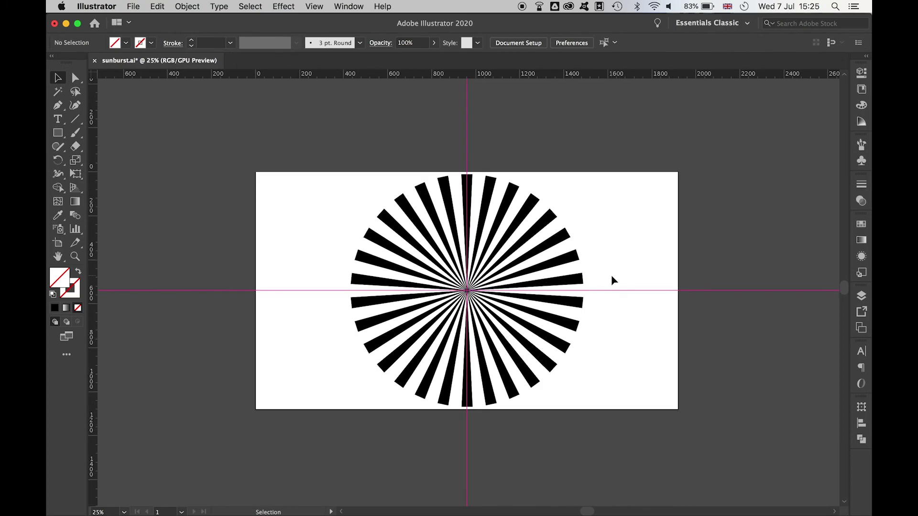
{"action": "left_click_drag", "start_coordinate": [349, 175], "coordinate": [612, 446]}
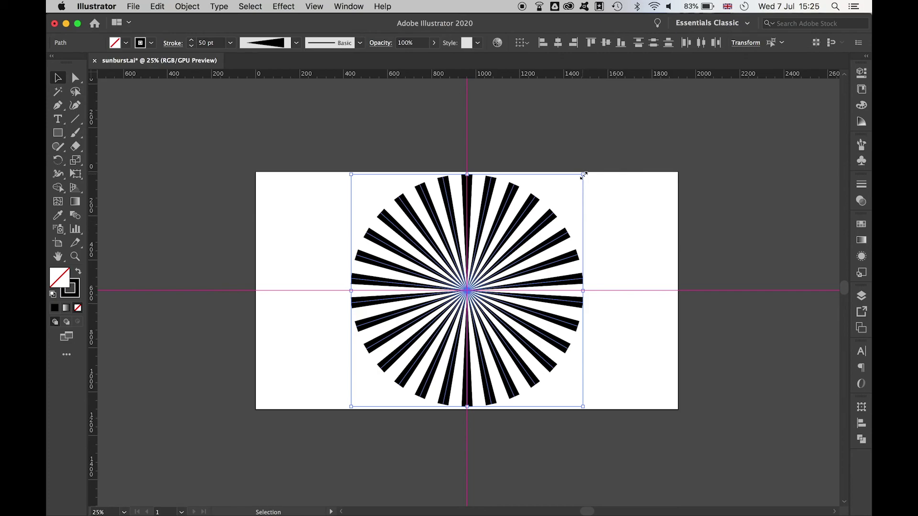
{"action": "left_click_drag", "start_coordinate": [583, 175], "coordinate": [709, 79]}
{"action": "left_click", "coordinate": [861, 184]}
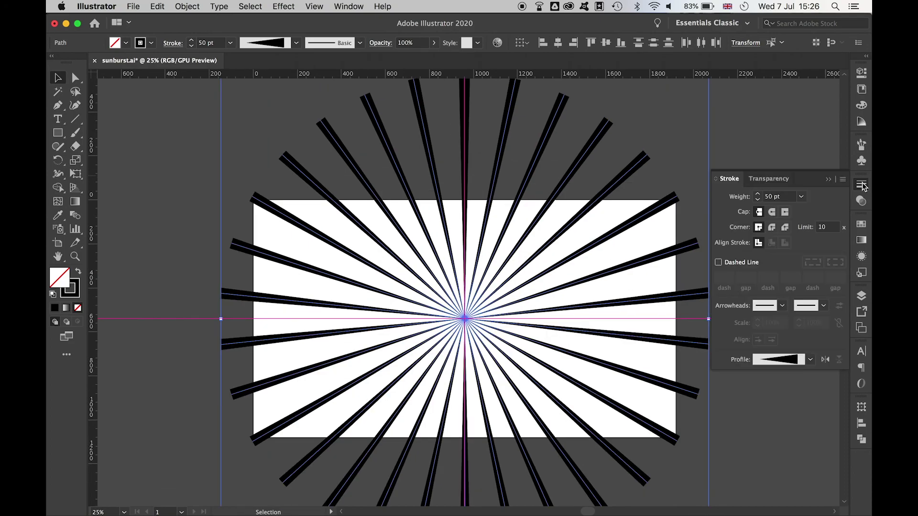
Step: Set the rays' stroke weight to 130 pt so black wedges and white gaps balance
{"action": "left_click", "coordinate": [758, 197]}
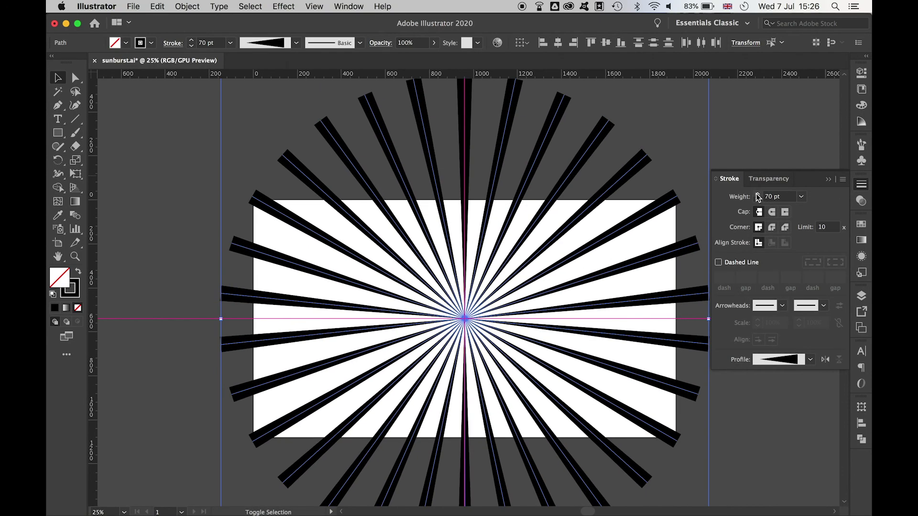
{"action": "left_click", "coordinate": [758, 197]}
{"action": "left_click", "coordinate": [759, 197]}
{"action": "left_click", "coordinate": [758, 196]}
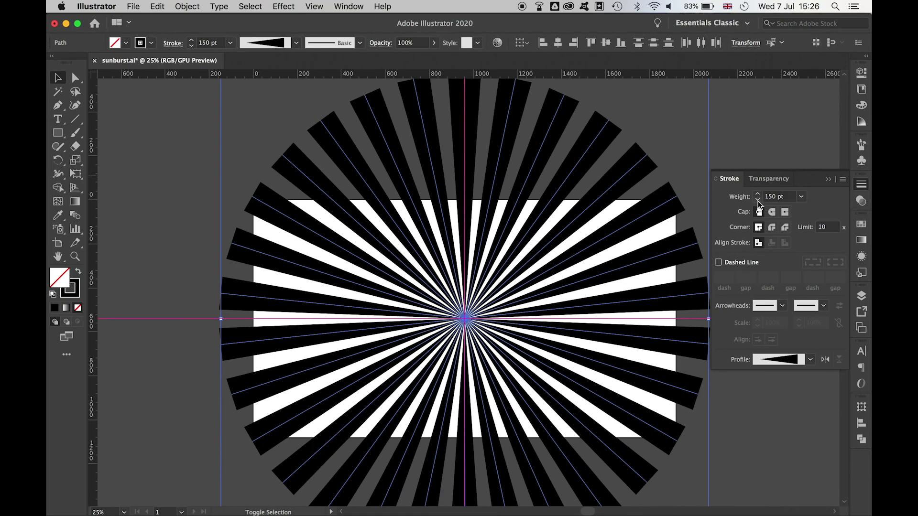
{"action": "left_click", "coordinate": [758, 200]}
{"action": "left_click", "coordinate": [758, 200]}
{"action": "left_click", "coordinate": [758, 200]}
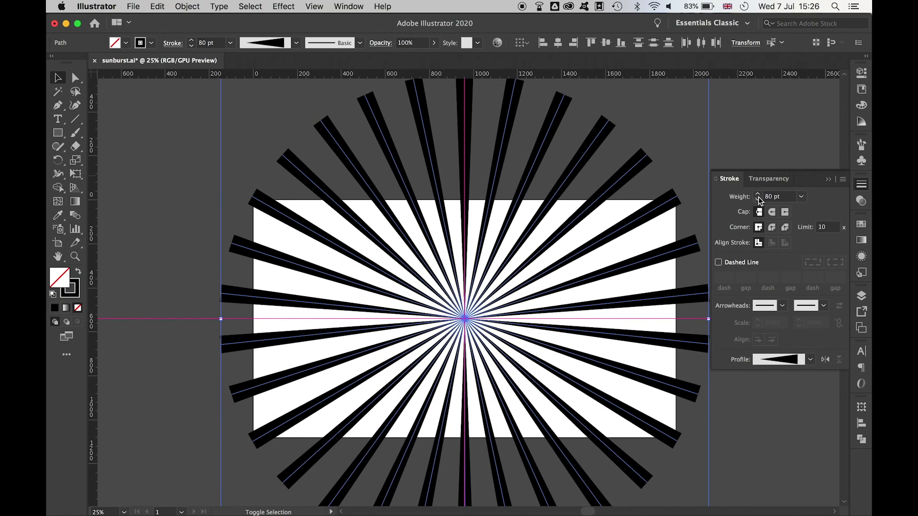
{"action": "left_click", "coordinate": [759, 195]}
{"action": "left_click", "coordinate": [759, 195]}
{"action": "left_click", "coordinate": [759, 195]}
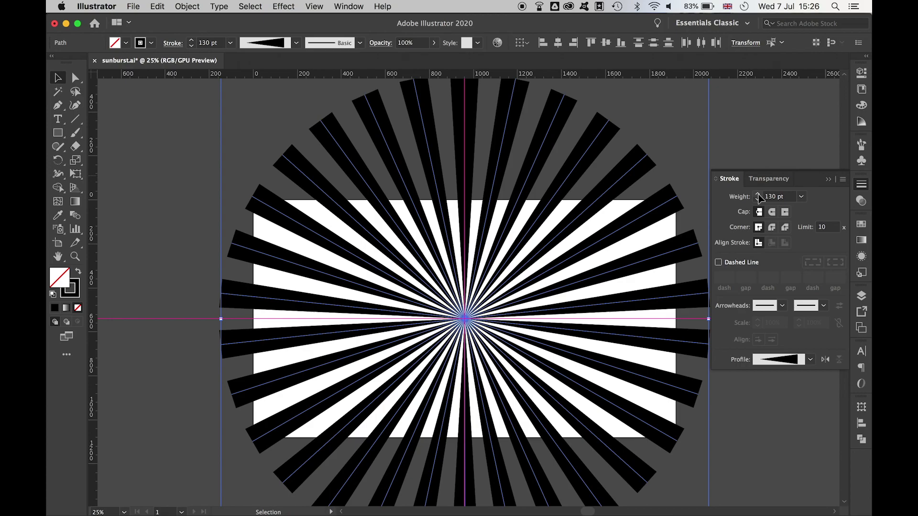
{"action": "left_click", "coordinate": [343, 190]}
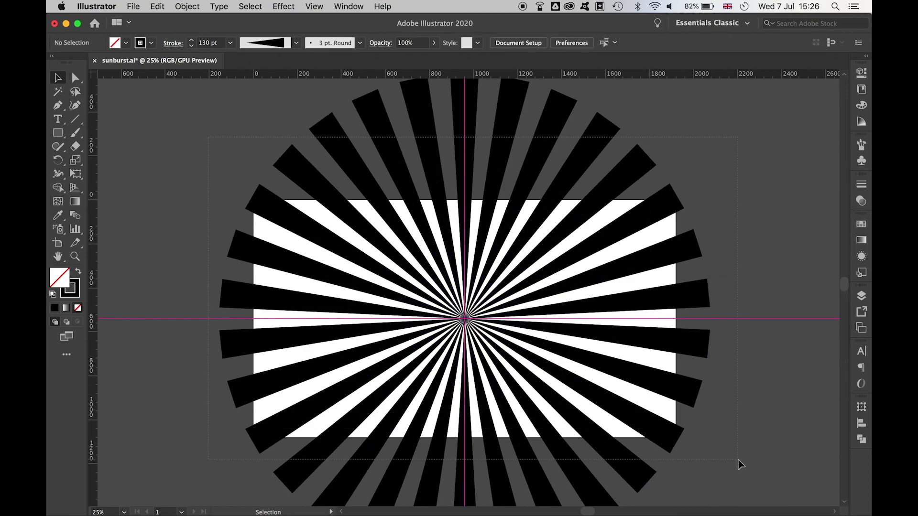
{"action": "key", "text": "super+a"}
Step: Expand the ray strokes into black-filled shapes and merge them with Pathfinder Unite
{"action": "left_click", "coordinate": [194, 7]}
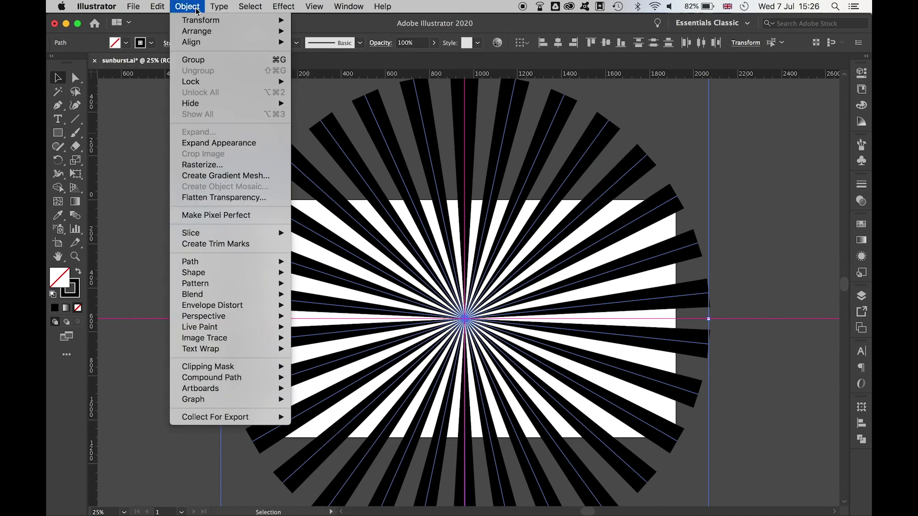
{"action": "left_click", "coordinate": [227, 142]}
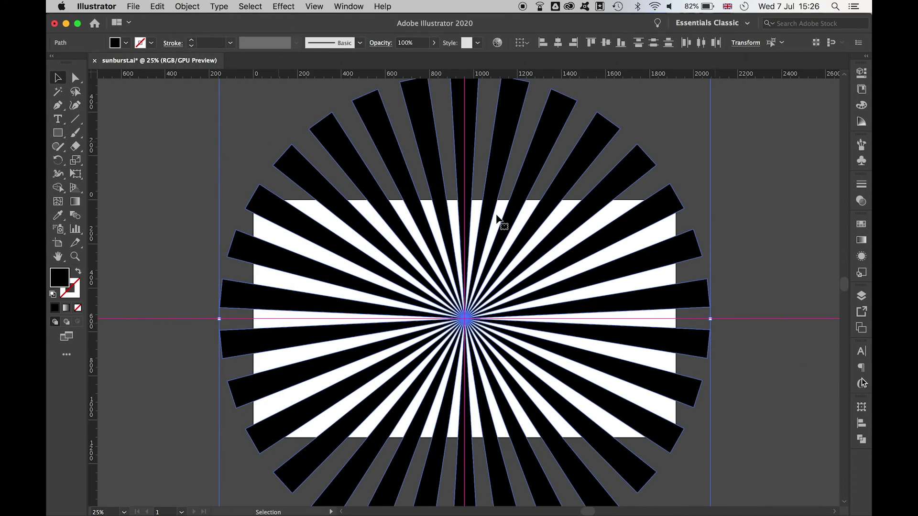
{"action": "left_click", "coordinate": [862, 441]}
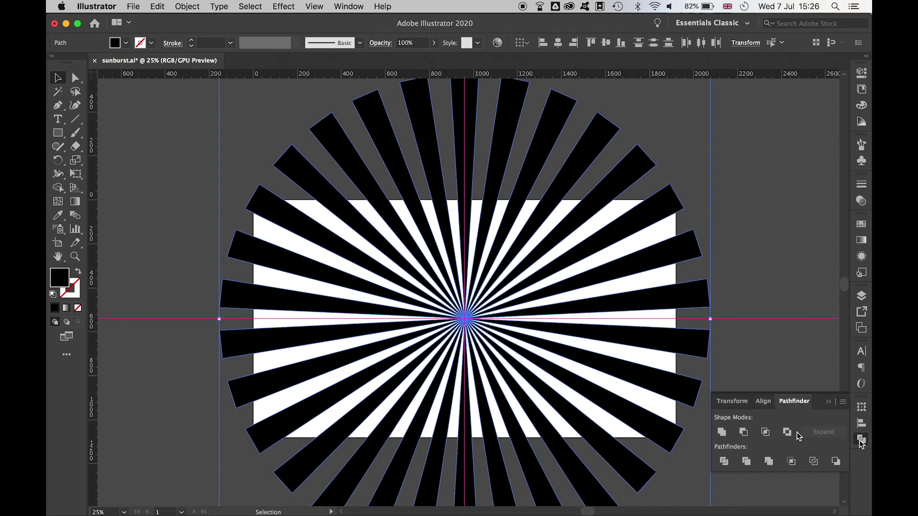
{"action": "left_click", "coordinate": [724, 431]}
{"action": "left_click", "coordinate": [748, 280]}
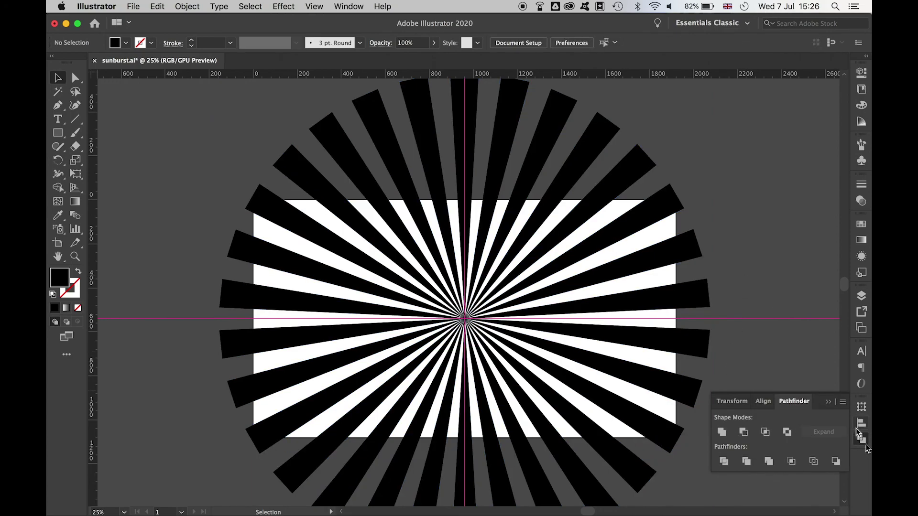
{"action": "left_click", "coordinate": [862, 439]}
{"action": "key", "text": "m"}
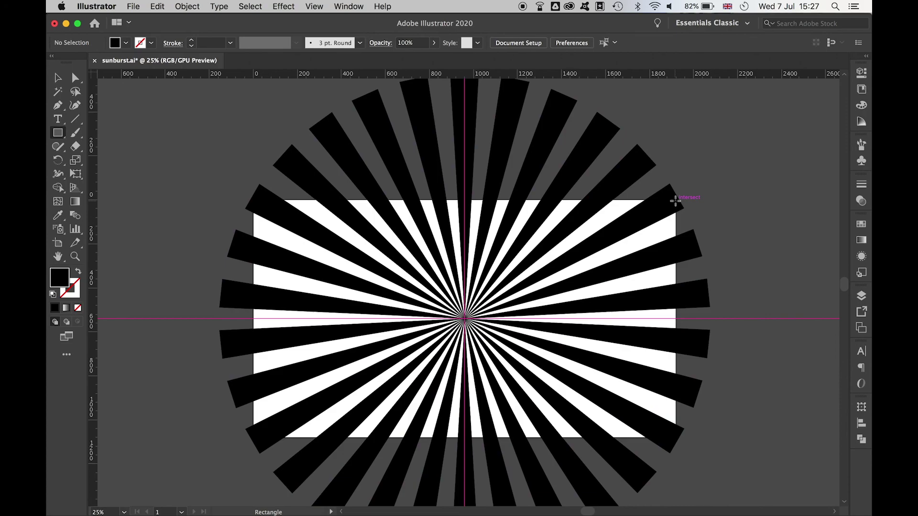
Step: Draw a 1920 × 1080 rectangle over the artboard and make it a clipping mask for the rays
{"action": "left_click_drag", "start_coordinate": [675, 200], "coordinate": [254, 437]}
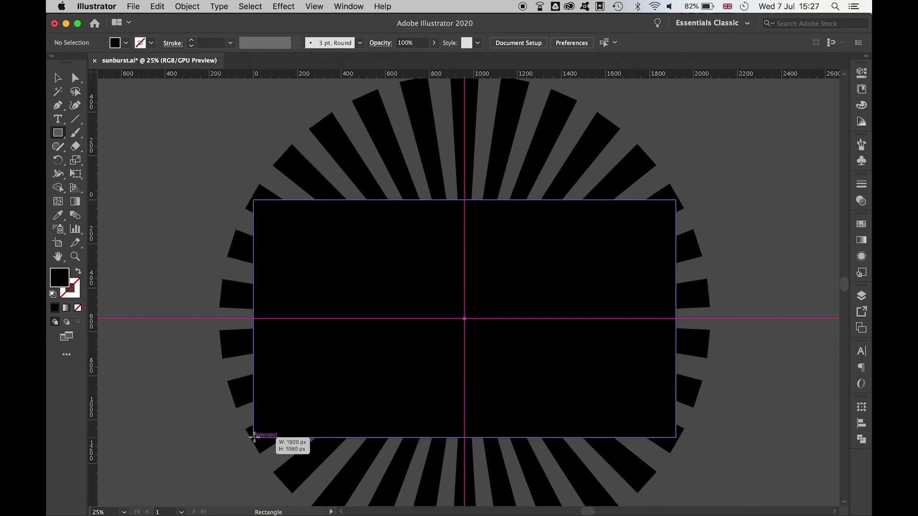
{"action": "left_click", "coordinate": [58, 78]}
{"action": "left_click", "coordinate": [211, 146]}
{"action": "key", "text": "super+a"}
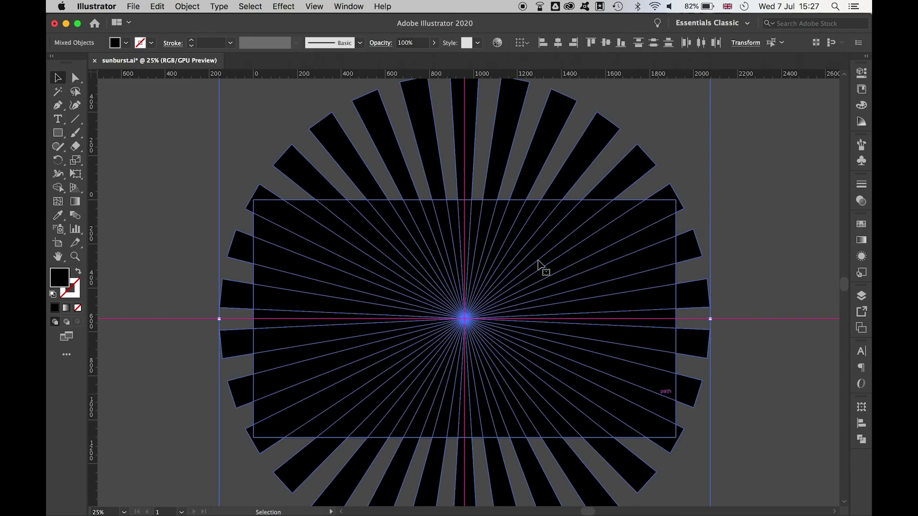
{"action": "left_click", "coordinate": [187, 7]}
{"action": "mouse_move", "coordinate": [239, 368]}
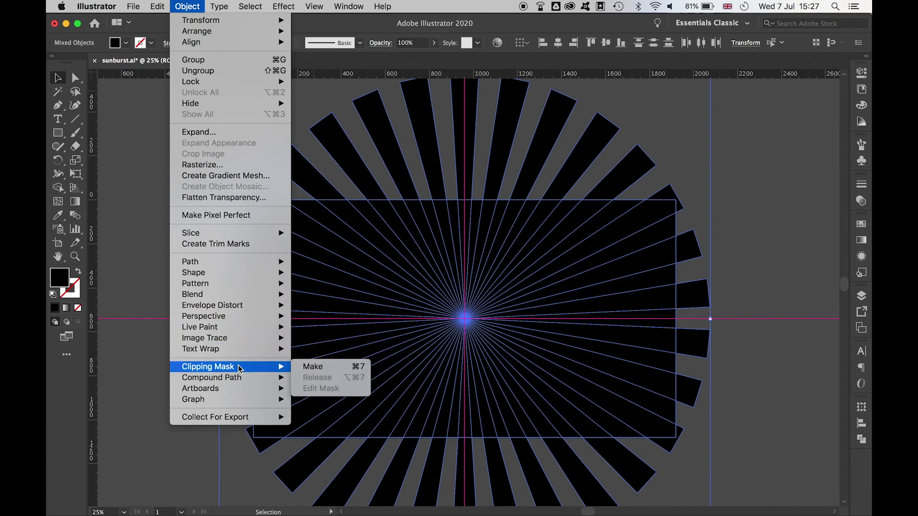
{"action": "left_click", "coordinate": [315, 368]}
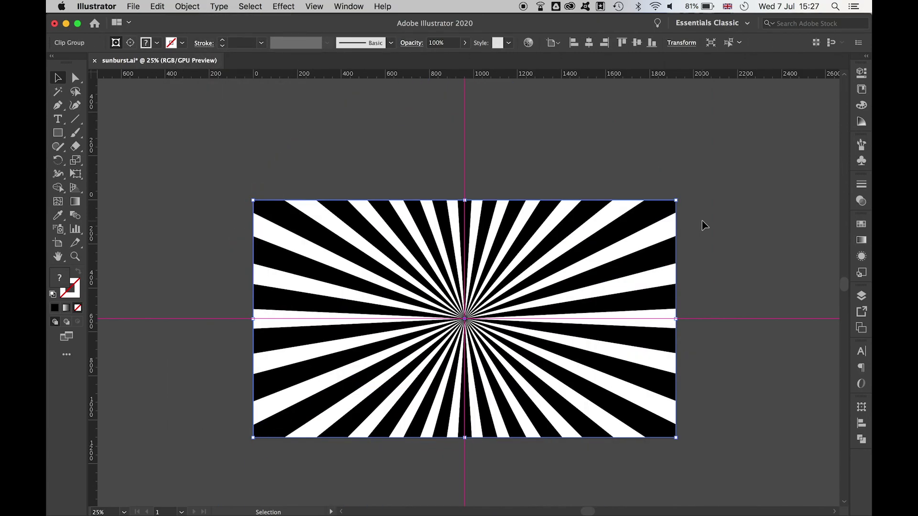